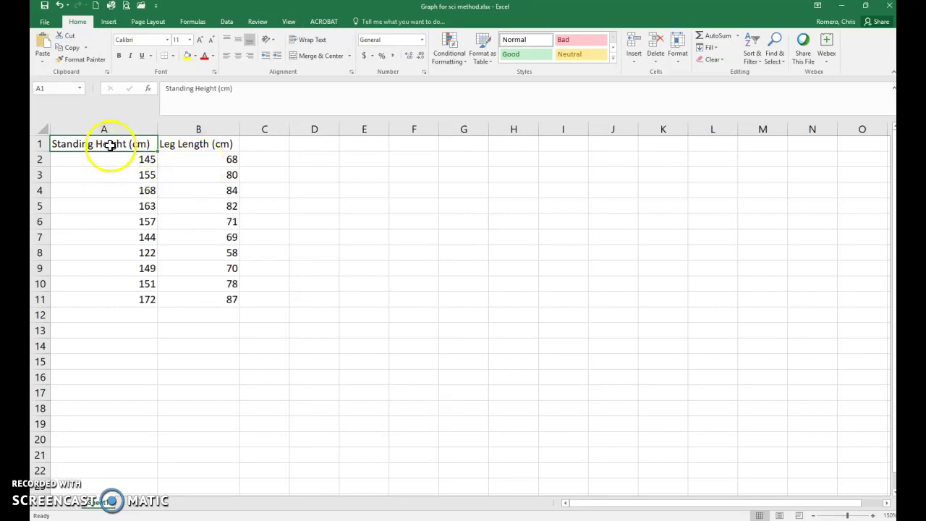
Step: Insert a plain scatter chart from the height and leg length data in A1:B11
{"action": "left_click_drag", "start_coordinate": [110, 146], "coordinate": [197, 296]}
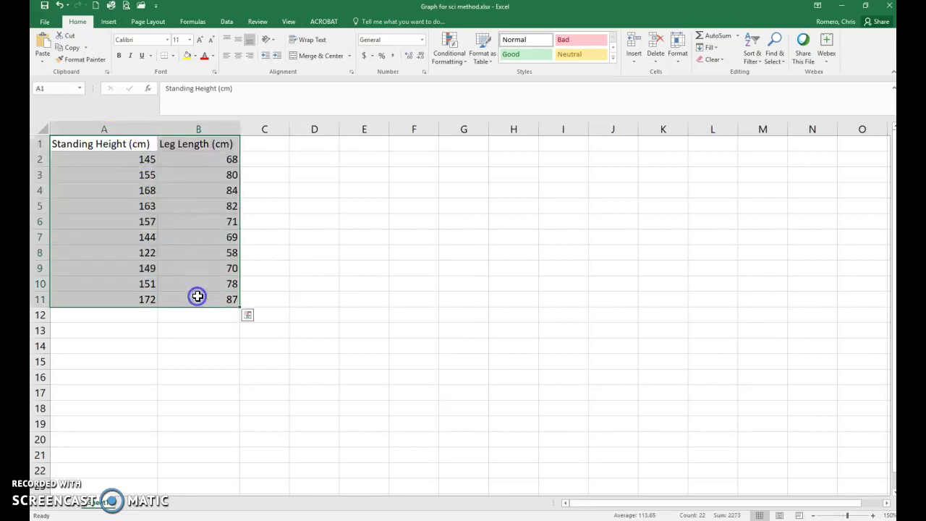
{"action": "left_click", "coordinate": [110, 22]}
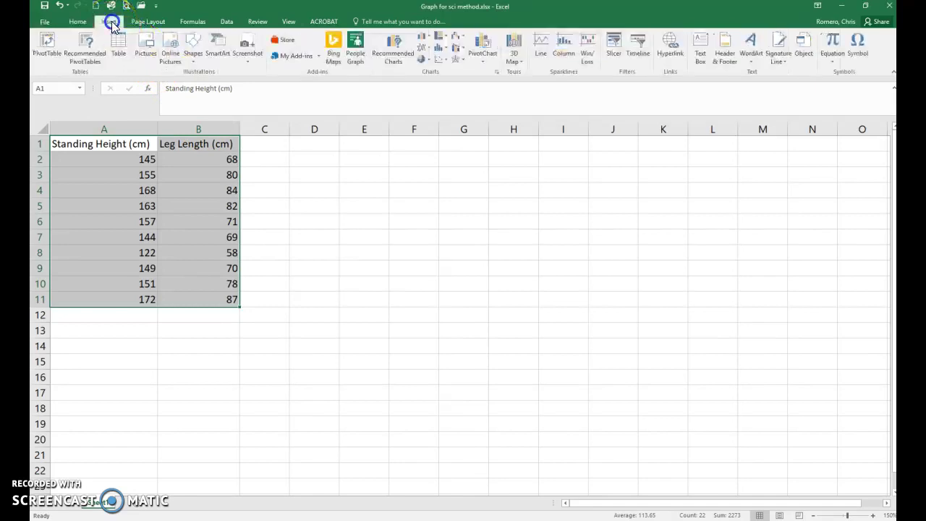
{"action": "left_click", "coordinate": [446, 61]}
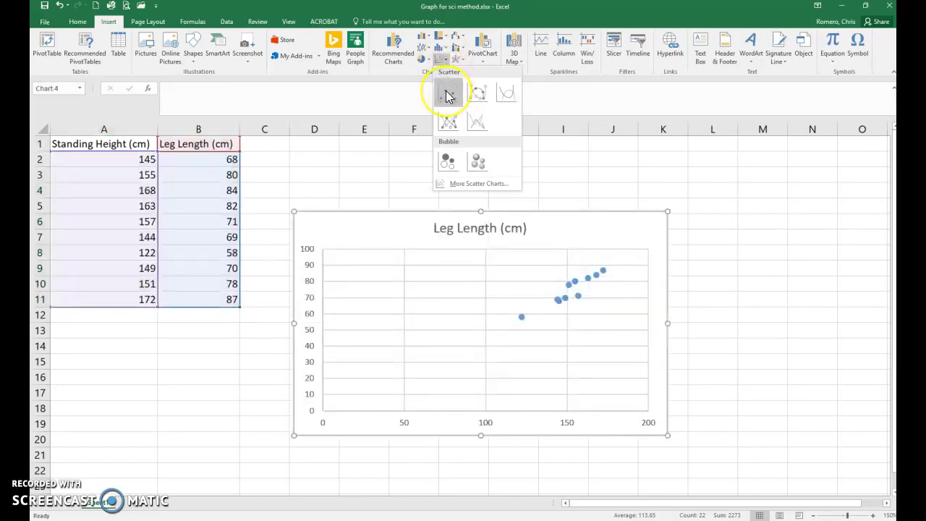
{"action": "left_click", "coordinate": [446, 94]}
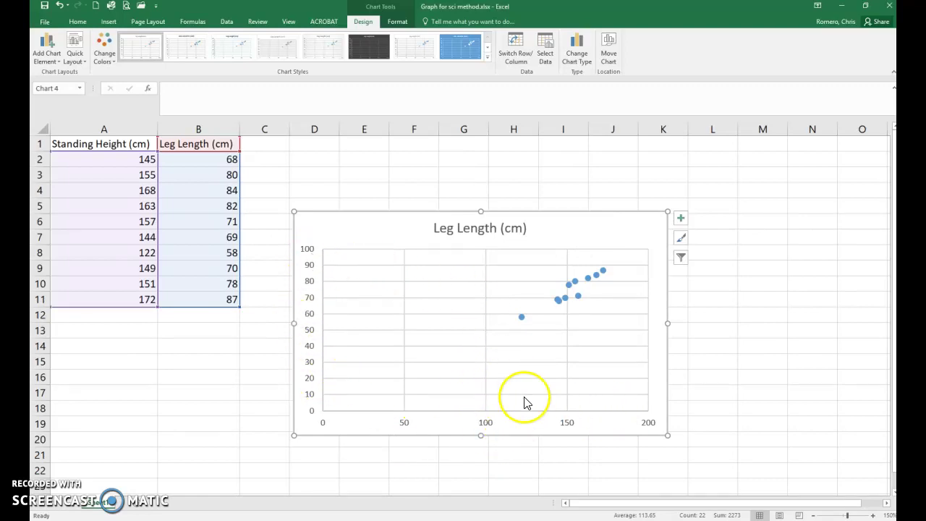
Step: Apply Quick Layout 1 to give the chart axis titles and a legend
{"action": "left_click", "coordinate": [76, 57]}
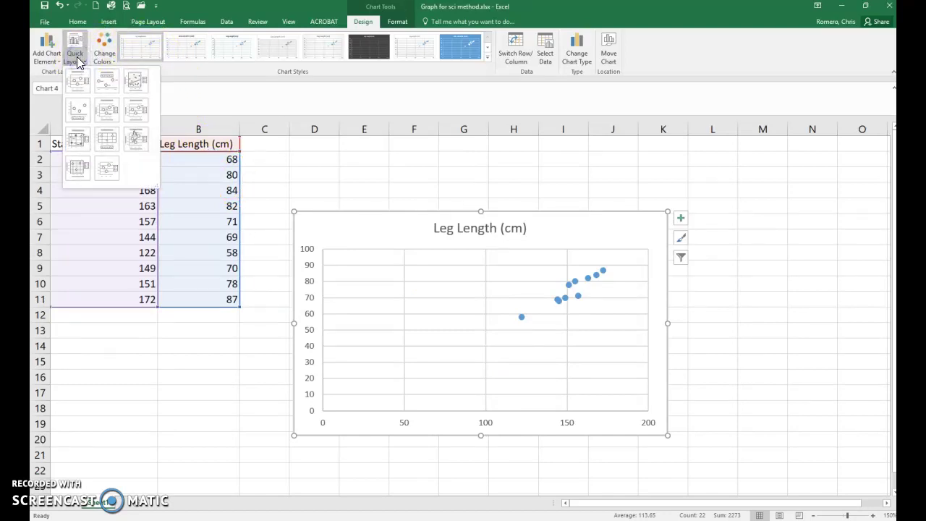
{"action": "left_click", "coordinate": [78, 85]}
{"action": "left_click", "coordinate": [78, 85]}
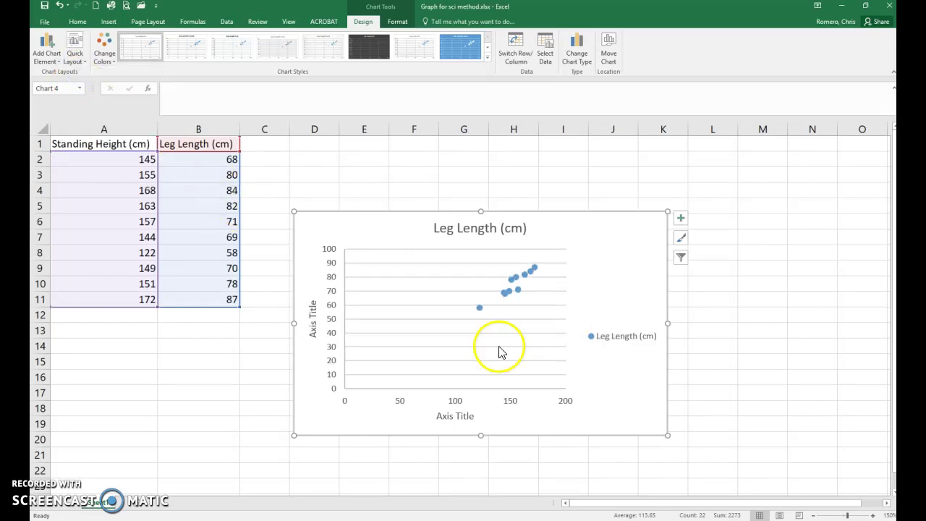
Step: Title the horizontal axis 'Standing Height (cm)' and the vertical axis 'Leg Lenght (cm)'
{"action": "left_click", "coordinate": [446, 419]}
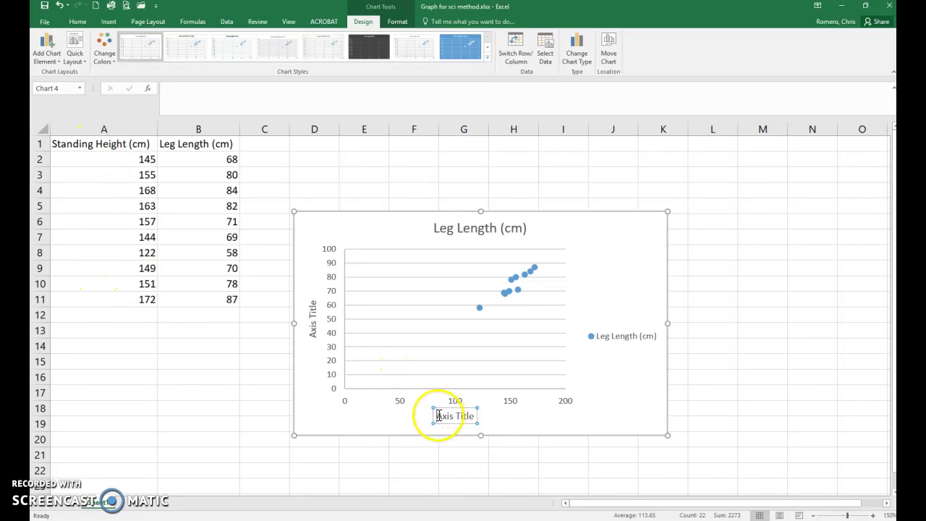
{"action": "left_click_drag", "start_coordinate": [438, 418], "coordinate": [469, 418]}
{"action": "type", "text": "S"}
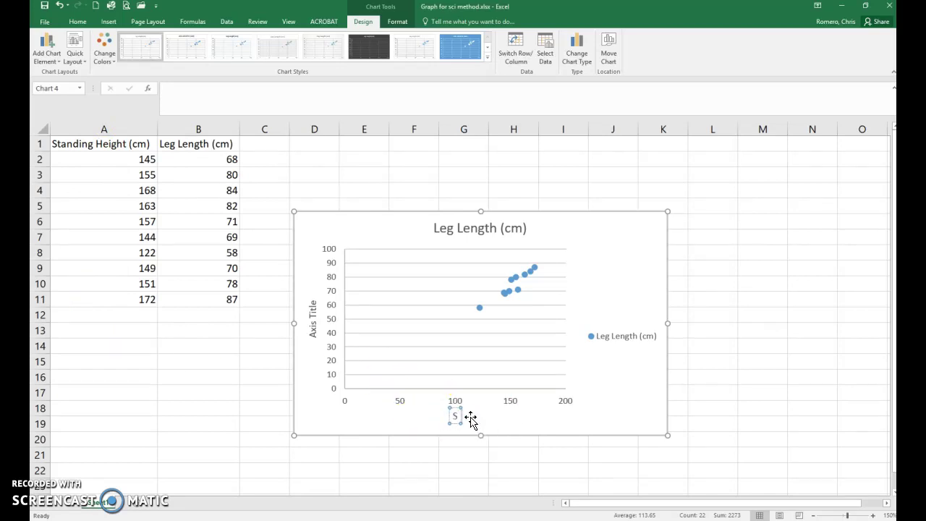
{"action": "type", "text": "tanding H"}
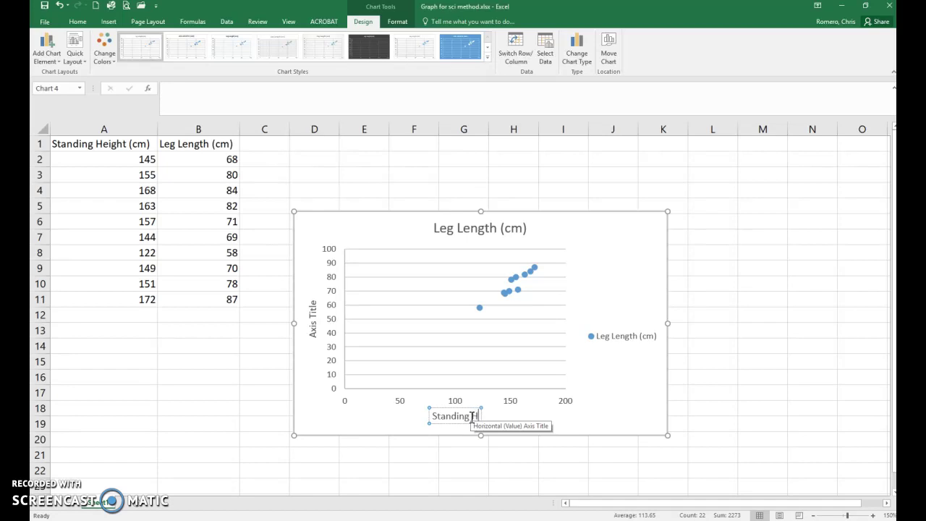
{"action": "type", "text": "eight (cm)"}
{"action": "left_click", "coordinate": [314, 308]}
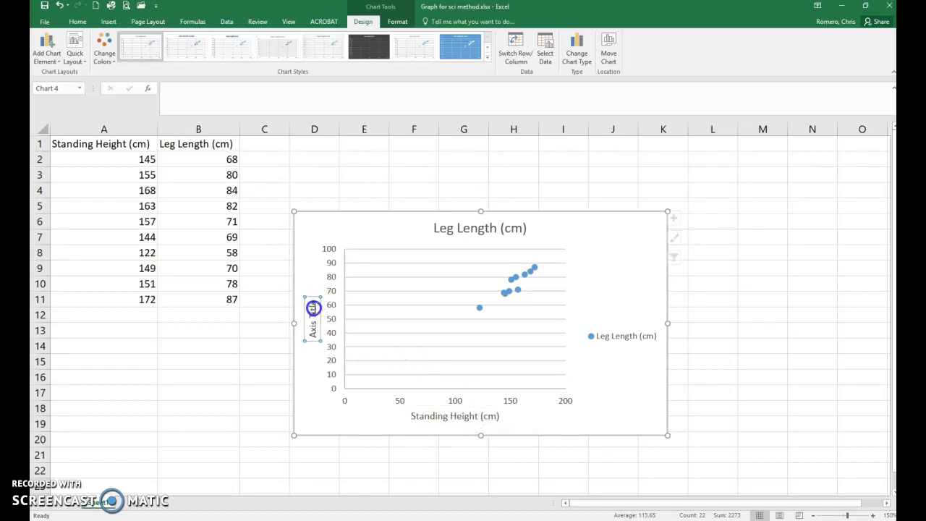
{"action": "left_click", "coordinate": [313, 300]}
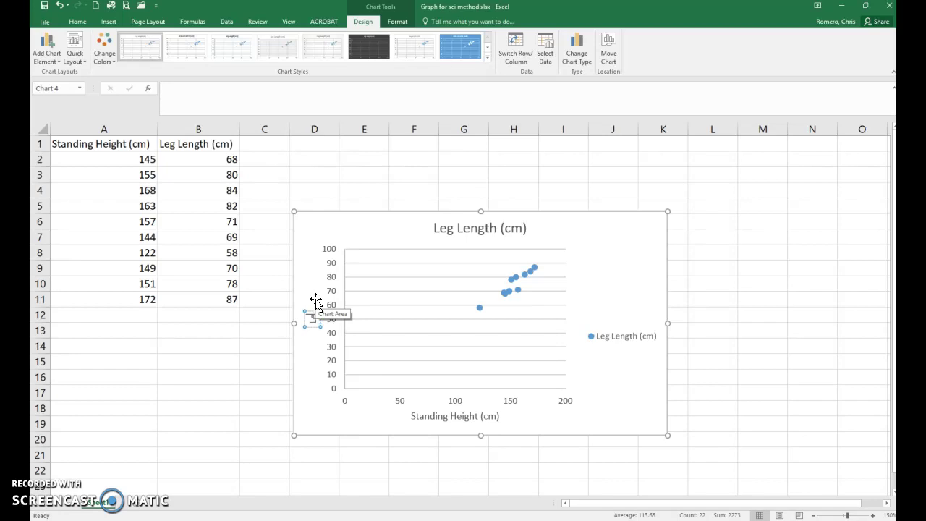
{"action": "type", "text": "Leg Length"}
{"action": "type", "text": " (c"}
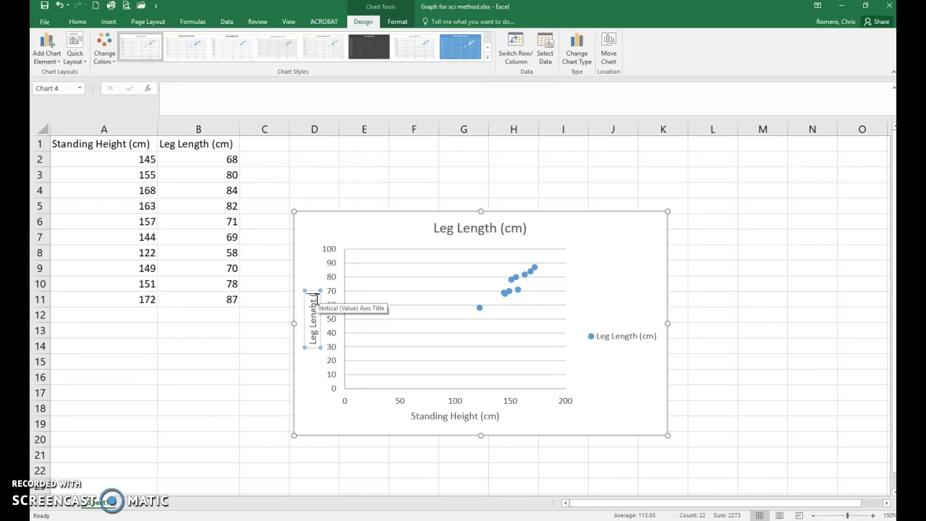
{"action": "type", "text": "m)"}
{"action": "left_click", "coordinate": [393, 313]}
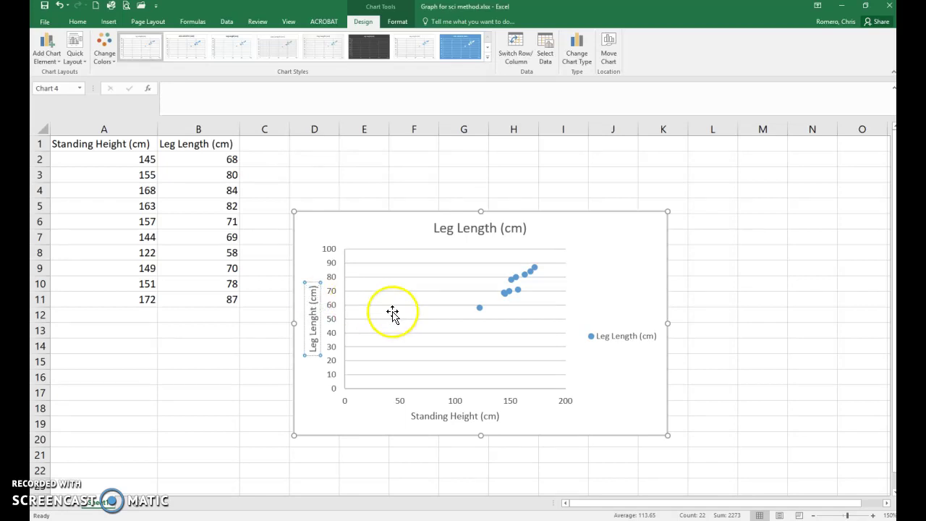
Step: Prefix the chart title so it reads 'Standing Height (cm) vs. Leg Length (cm)'
{"action": "left_click", "coordinate": [442, 229]}
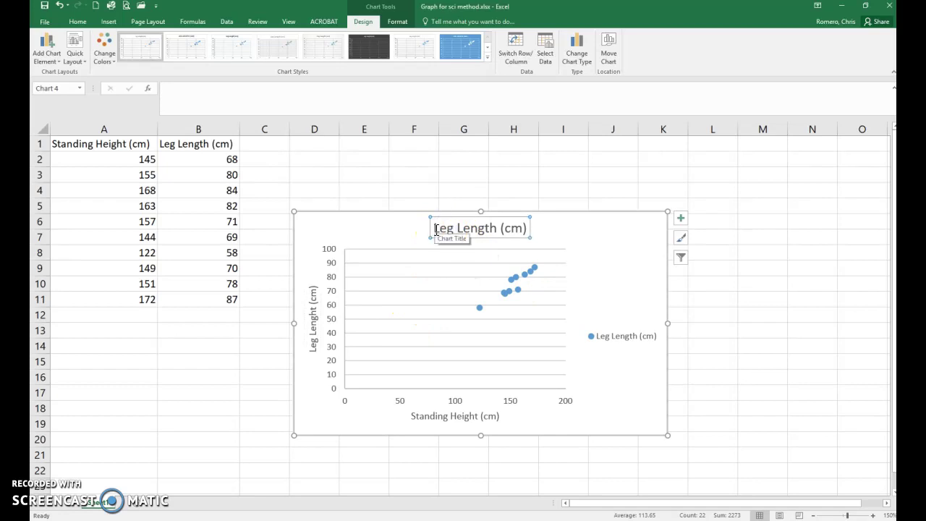
{"action": "left_click", "coordinate": [436, 230]}
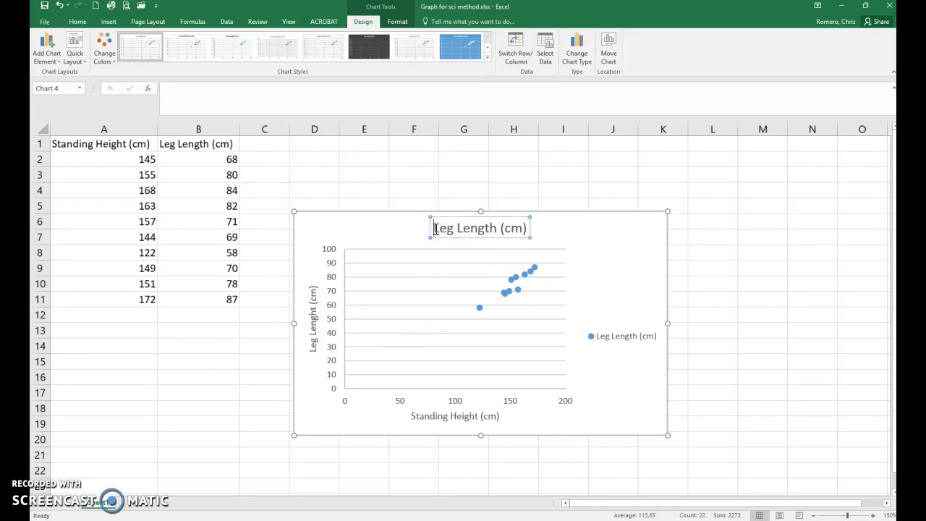
{"action": "type", "text": "STanding"}
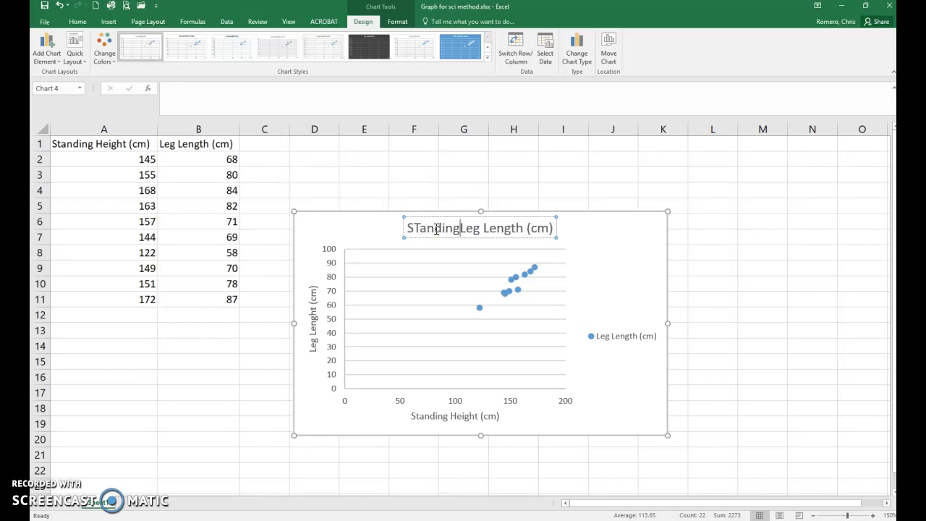
{"action": "key", "text": "BackSpace"}
{"action": "key", "text": "BackSpace"}
{"action": "key", "text": "BackSpace"}
{"action": "key", "text": "BackSpace"}
{"action": "key", "text": "BackSpace"}
{"action": "key", "text": "BackSpace"}
{"action": "key", "text": "BackSpace"}
{"action": "type", "text": "tansing"}
{"action": "key", "text": "BackSpace"}
{"action": "key", "text": "BackSpace"}
{"action": "key", "text": "BackSpace"}
{"action": "key", "text": "BackSpace"}
{"action": "key", "text": "BackSpace"}
{"action": "type", "text": "ding Height"}
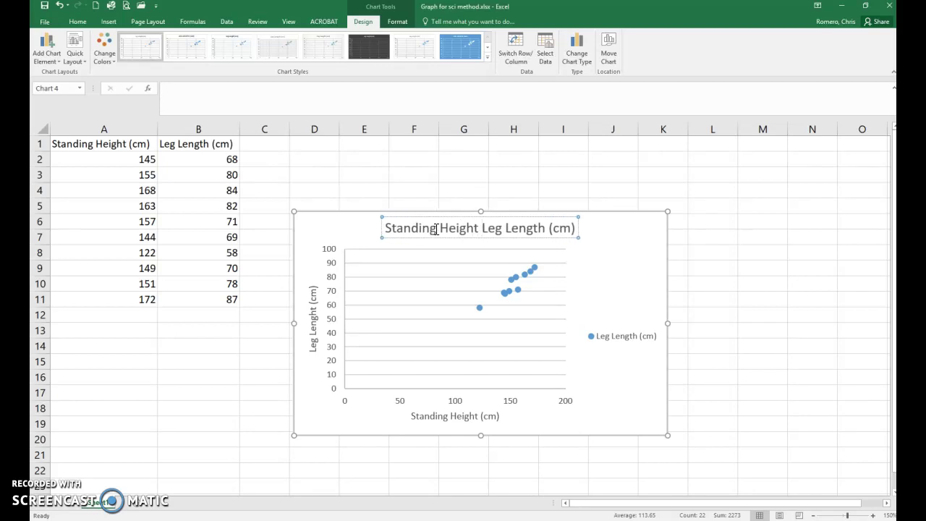
{"action": "type", "text": " (cm)"}
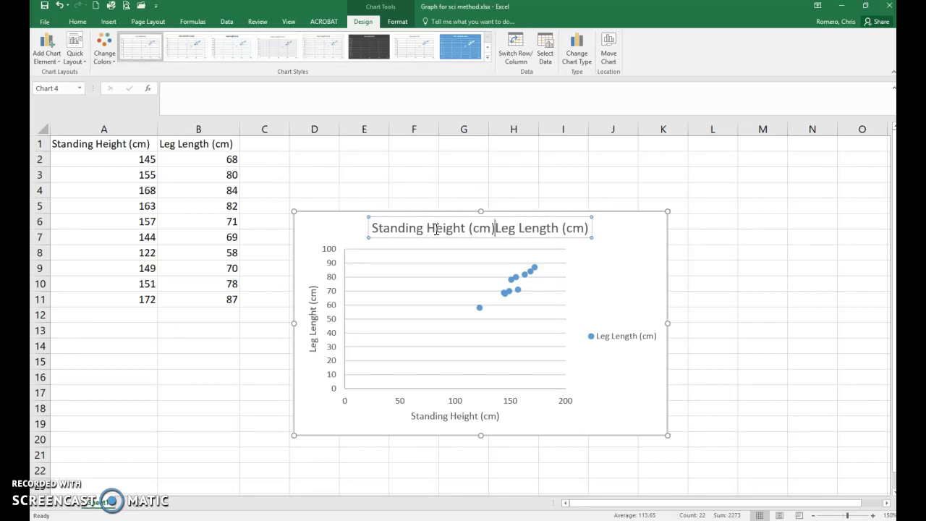
{"action": "type", "text": " vs."}
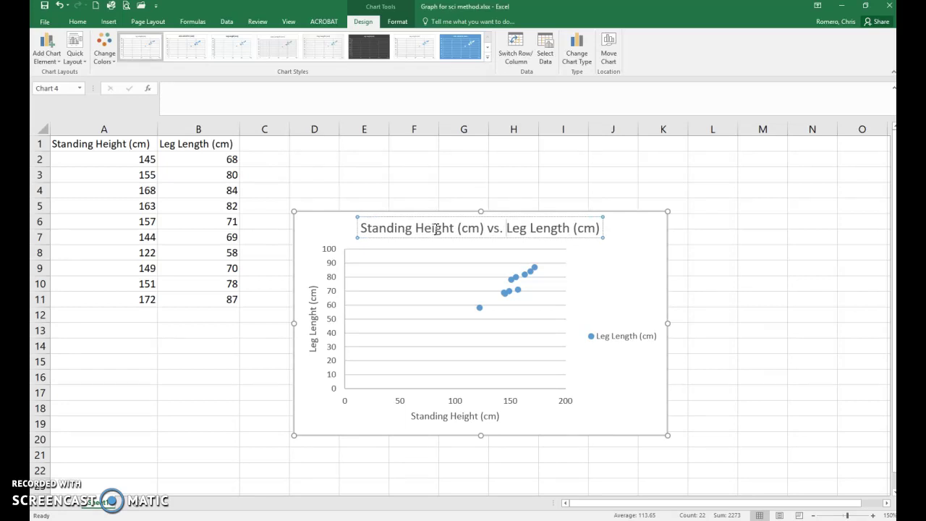
{"action": "left_click", "coordinate": [441, 233]}
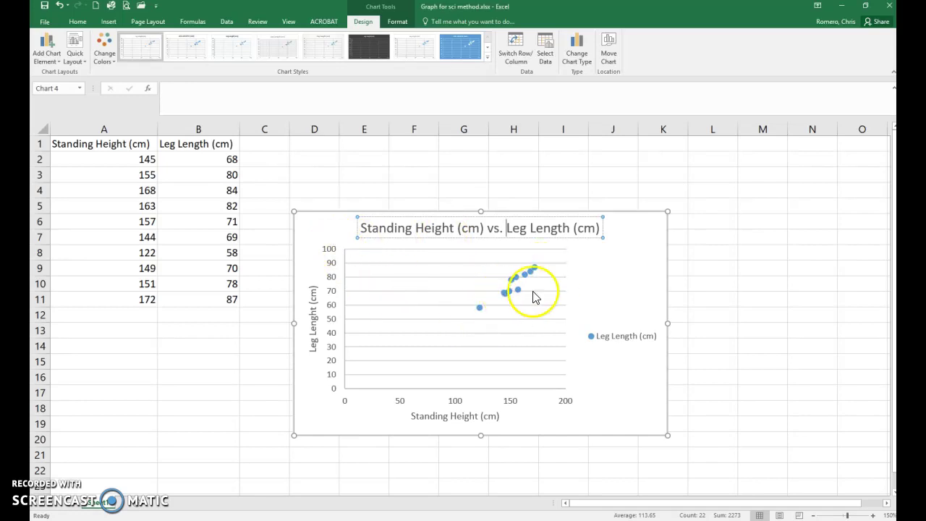
Step: Deselect the chart by returning to the worksheet, leaving the new title in place
{"action": "mouse_move", "coordinate": [511, 299]}
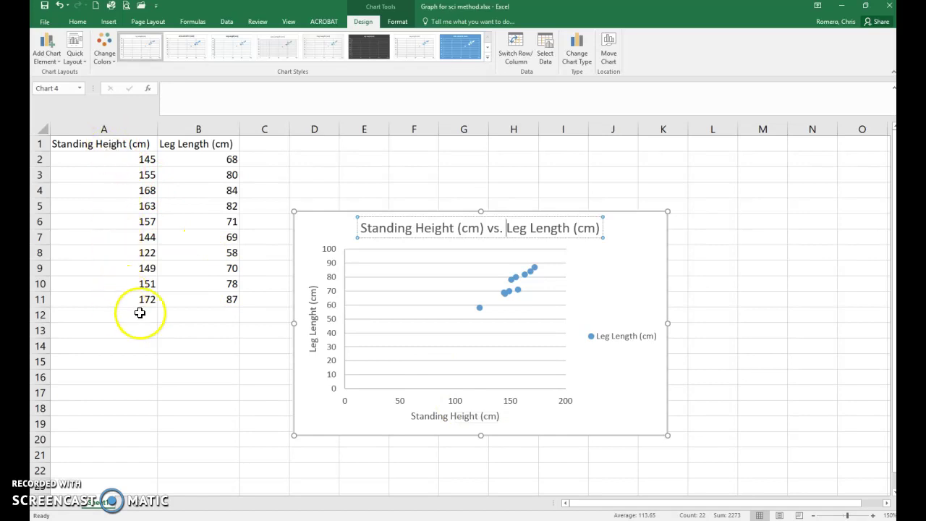
{"action": "left_click", "coordinate": [101, 253]}
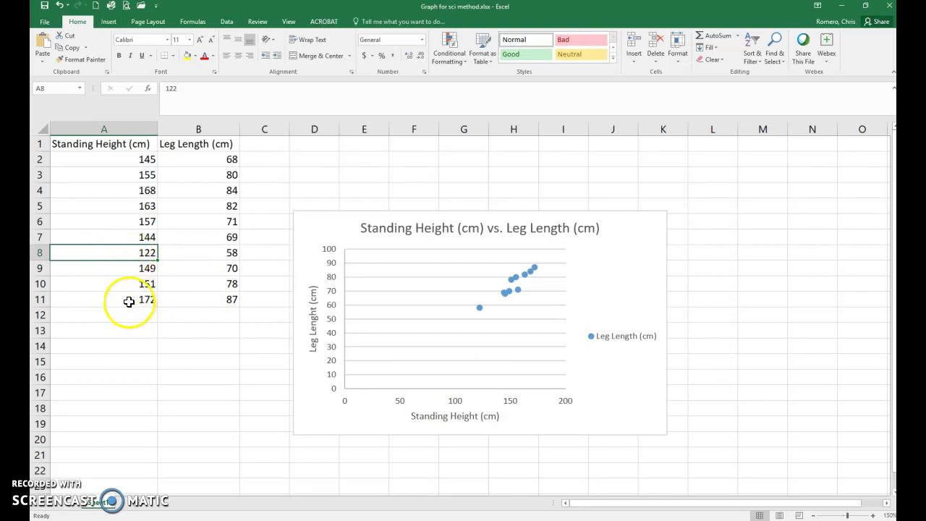
Step: Set the horizontal axis bounds to minimum 120 and maximum 175
{"action": "right_click", "coordinate": [459, 406]}
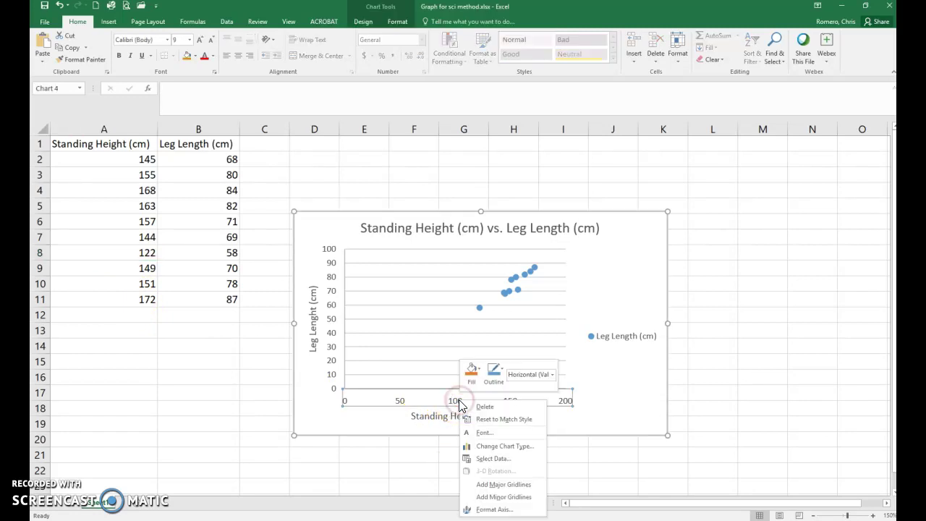
{"action": "left_click", "coordinate": [496, 510]}
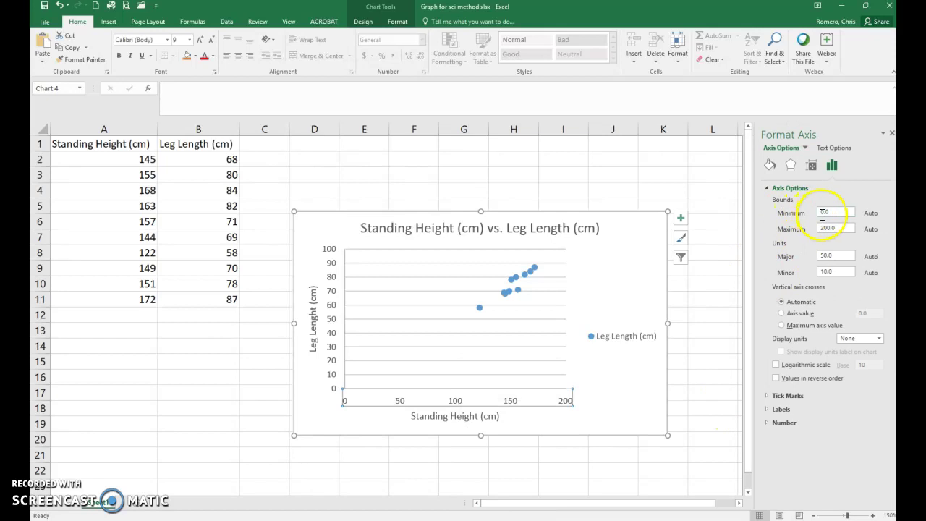
{"action": "left_click", "coordinate": [822, 212]}
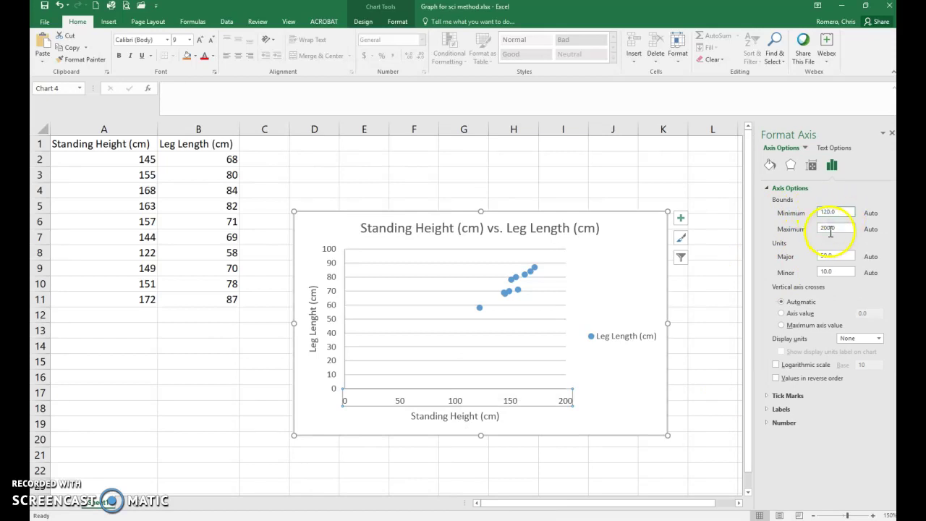
{"action": "left_click", "coordinate": [827, 228]}
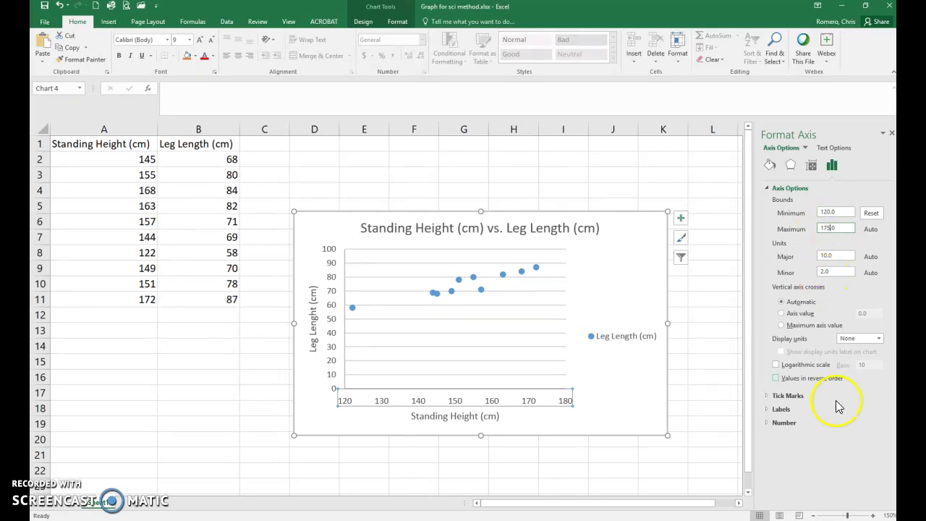
{"action": "left_click", "coordinate": [892, 135]}
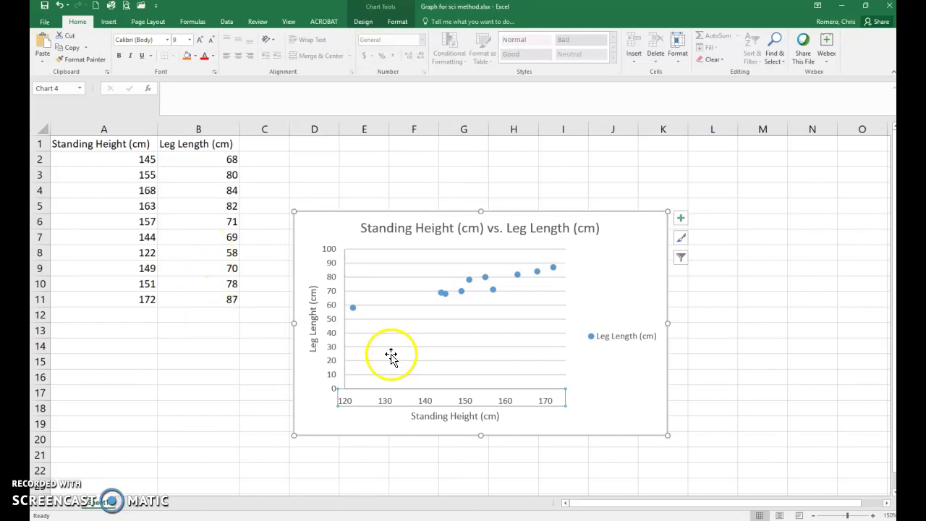
Step: Set the vertical axis bounds to minimum 55 and maximum 90, then dismiss the mail notification
{"action": "right_click", "coordinate": [333, 309]}
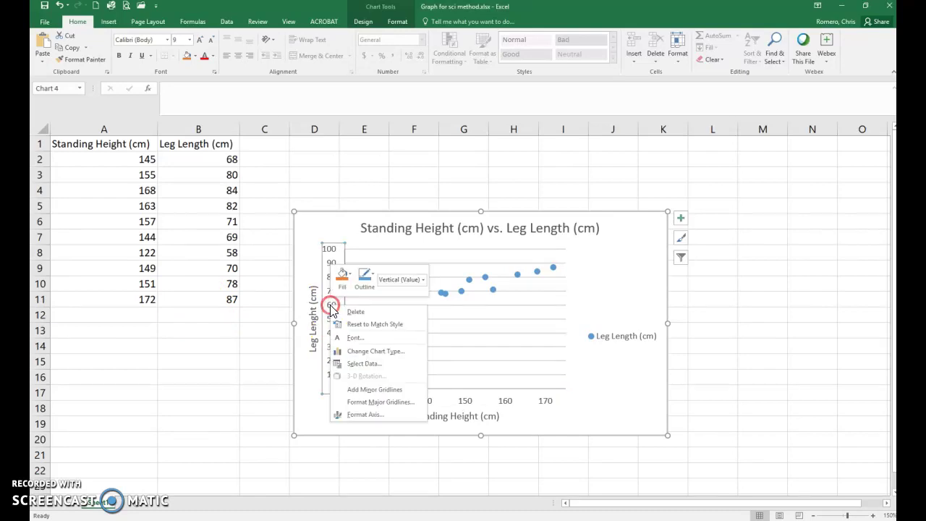
{"action": "left_click", "coordinate": [367, 415]}
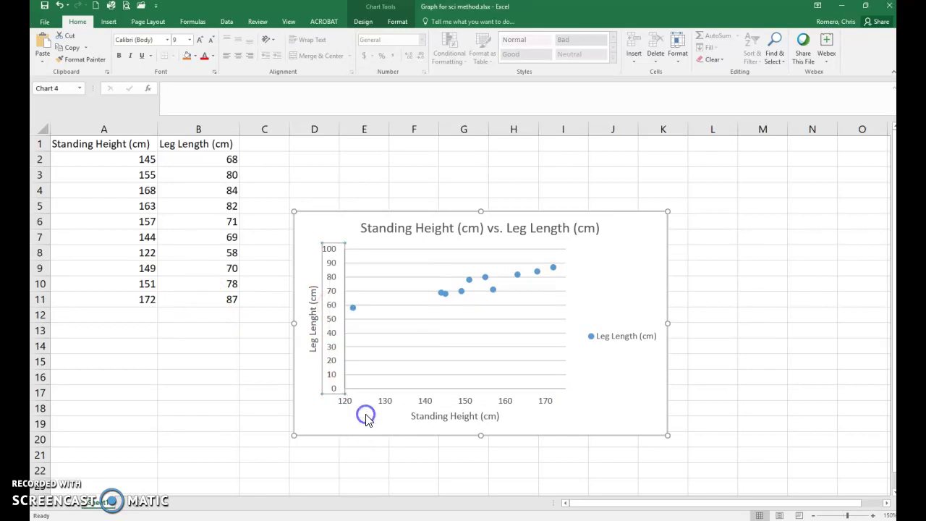
{"action": "left_click", "coordinate": [823, 212]}
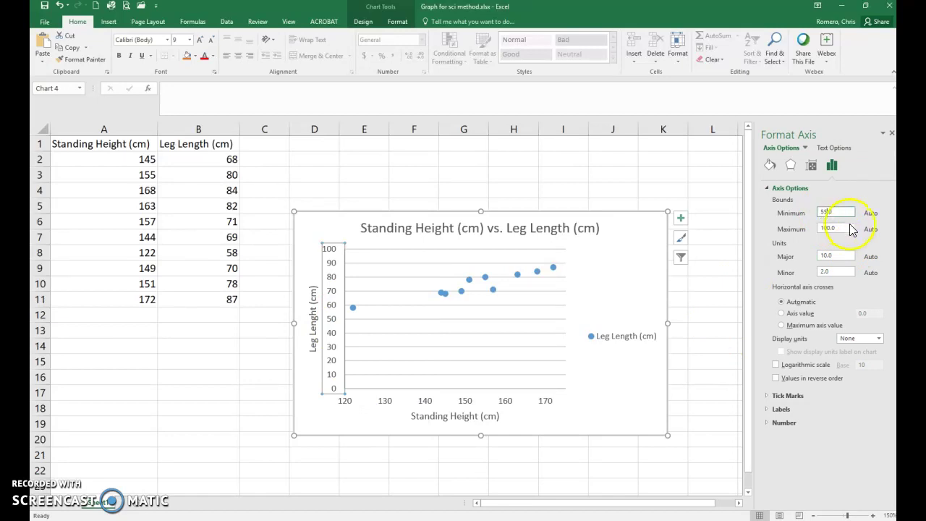
{"action": "left_click", "coordinate": [831, 229]}
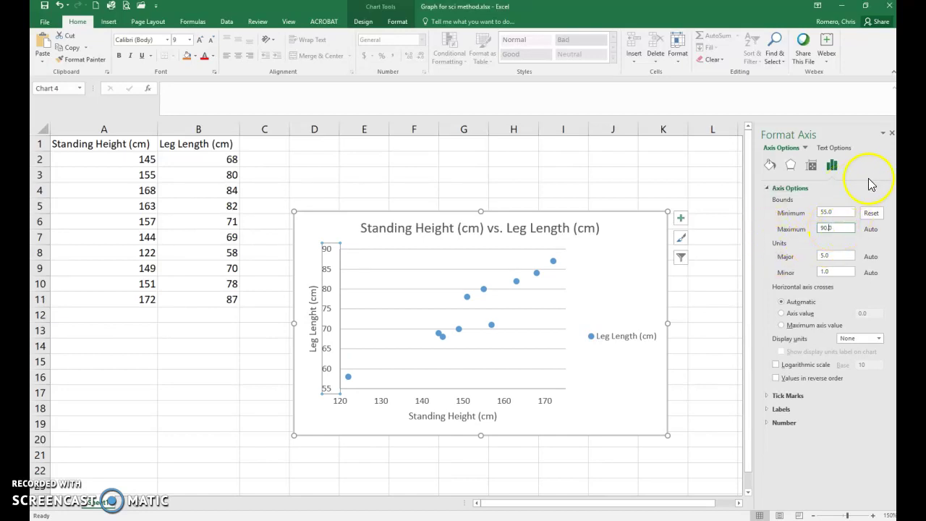
{"action": "left_click", "coordinate": [890, 136]}
{"action": "left_click", "coordinate": [885, 441]}
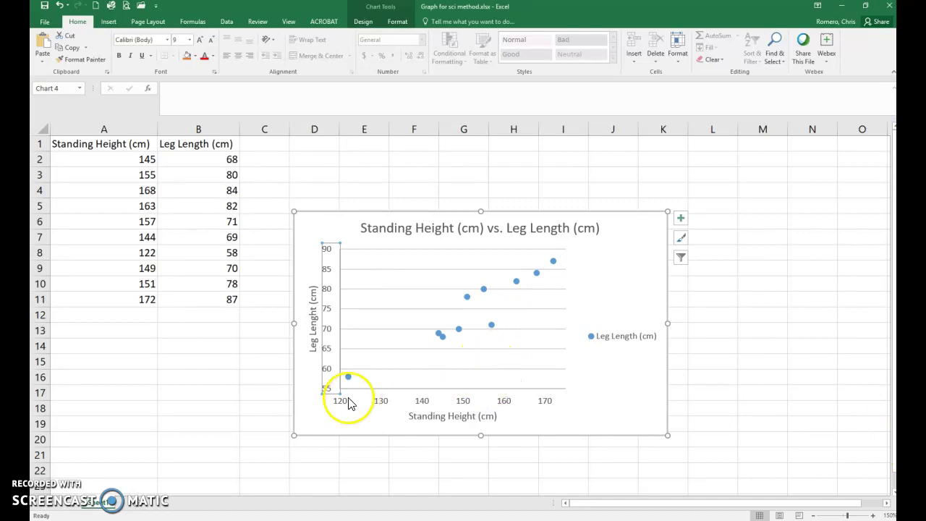
Step: Add a linear trendline to the Leg Length (cm) data series
{"action": "mouse_move", "coordinate": [352, 380]}
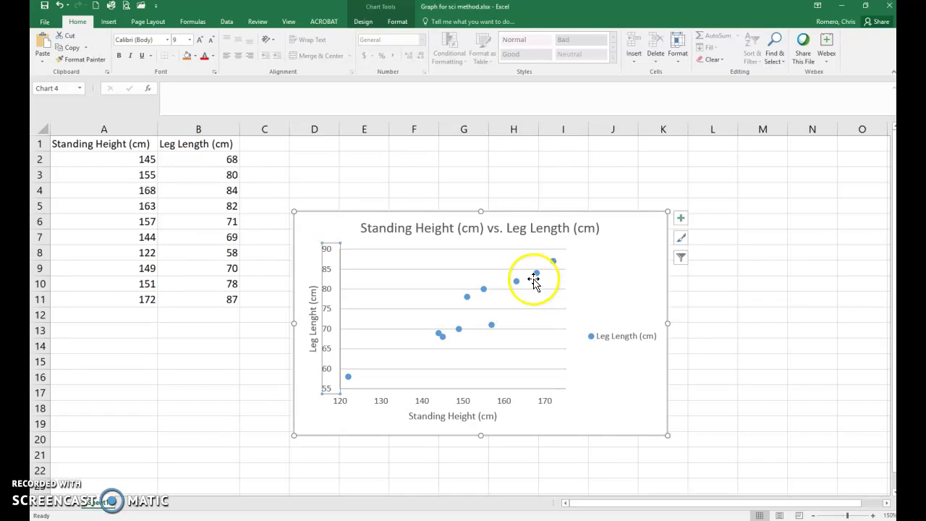
{"action": "mouse_move", "coordinate": [518, 286]}
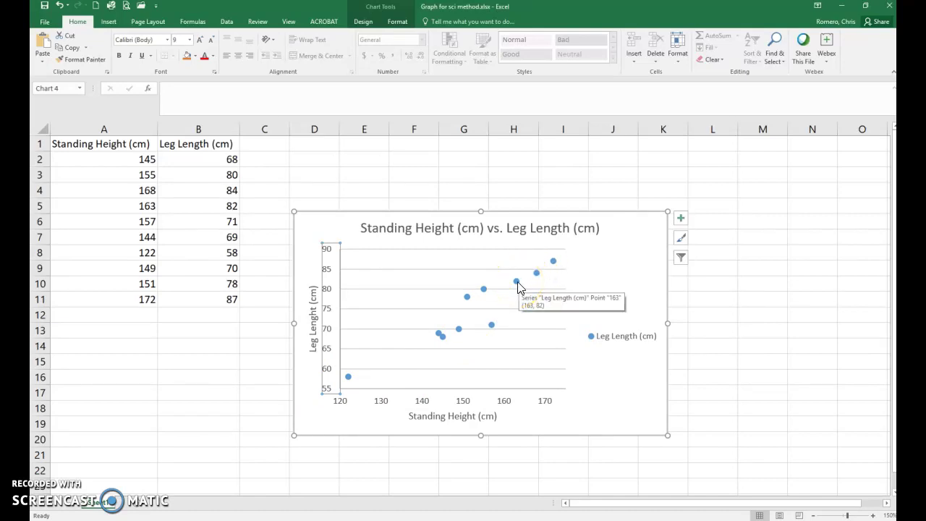
{"action": "right_click", "coordinate": [518, 286]}
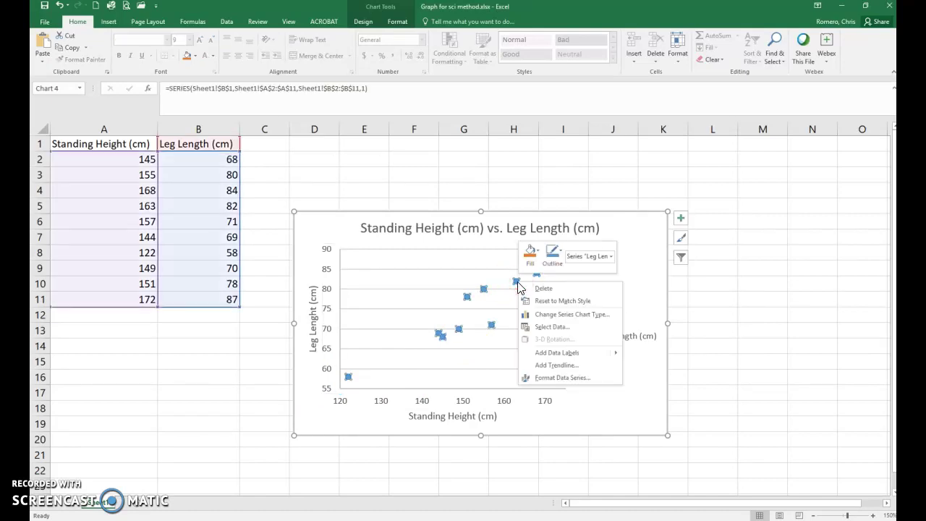
{"action": "left_click", "coordinate": [551, 368]}
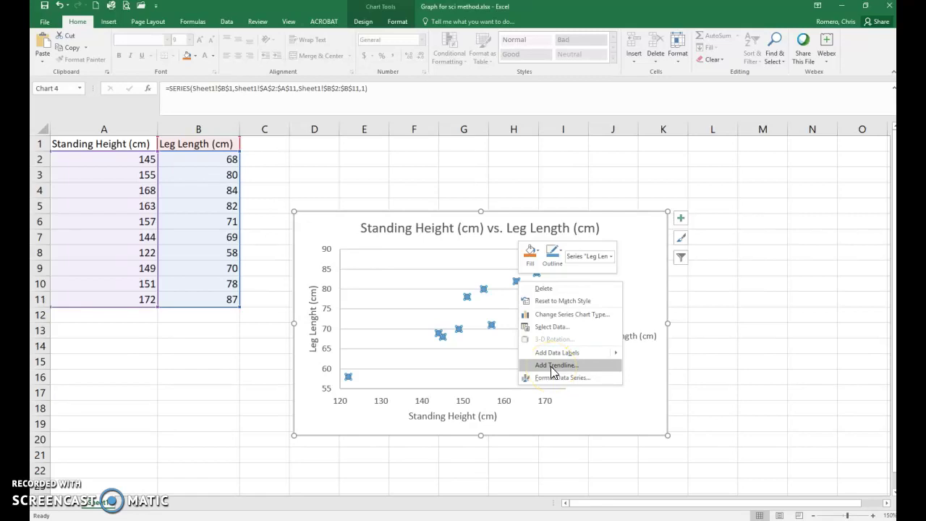
{"action": "left_click", "coordinate": [553, 368]}
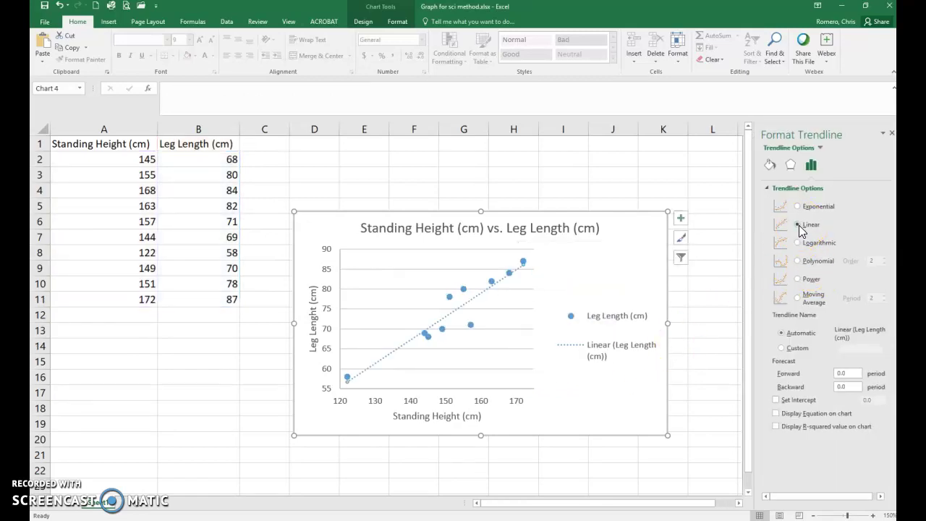
{"action": "left_click", "coordinate": [798, 225]}
{"action": "left_click", "coordinate": [891, 134]}
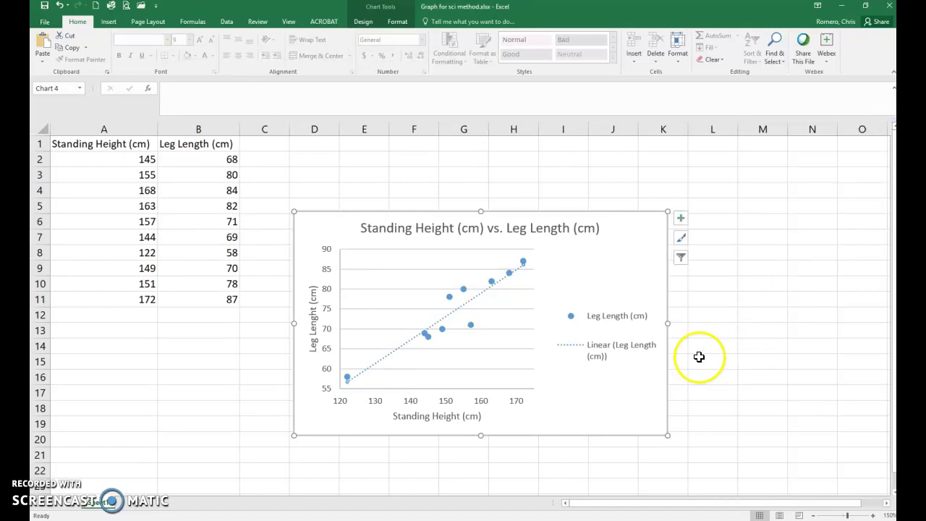
Step: Fix the vertical axis title's spelling from 'Lenght' to 'Length'
{"action": "left_click", "coordinate": [312, 323]}
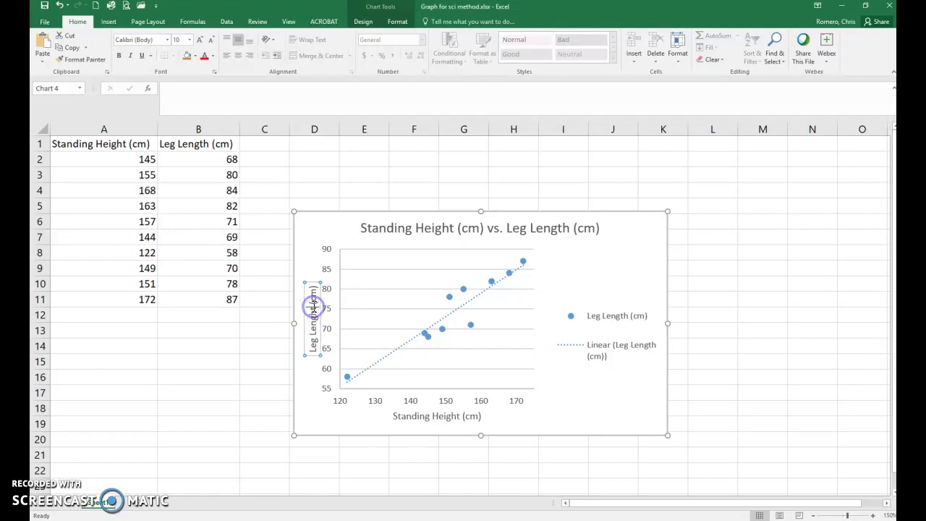
{"action": "left_click", "coordinate": [313, 309]}
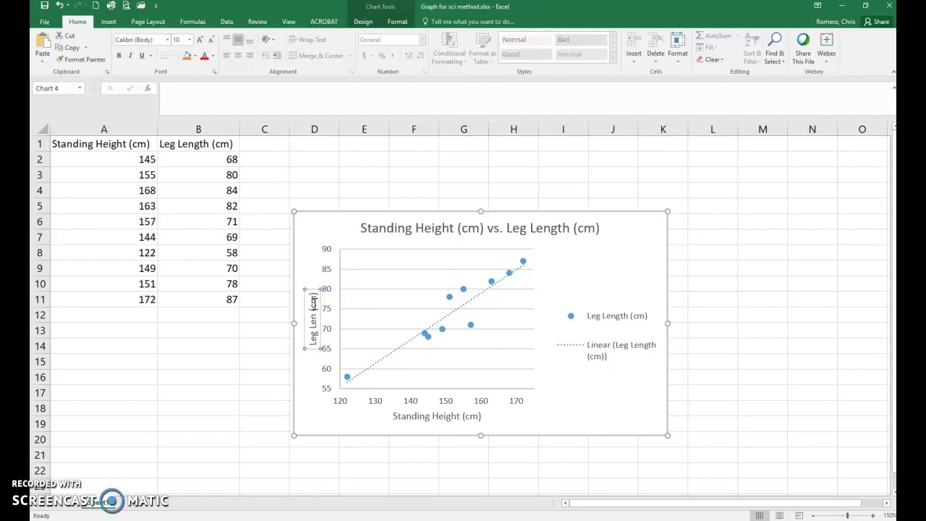
{"action": "left_click", "coordinate": [419, 343]}
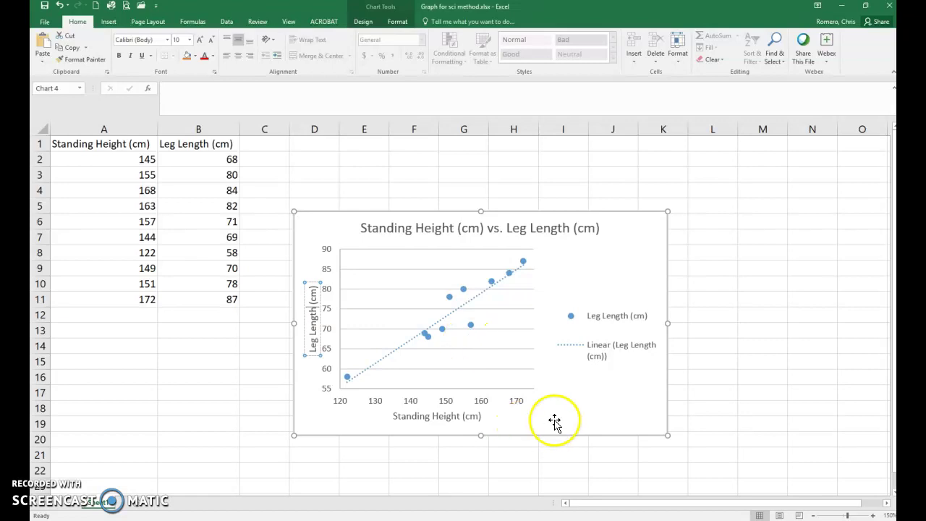